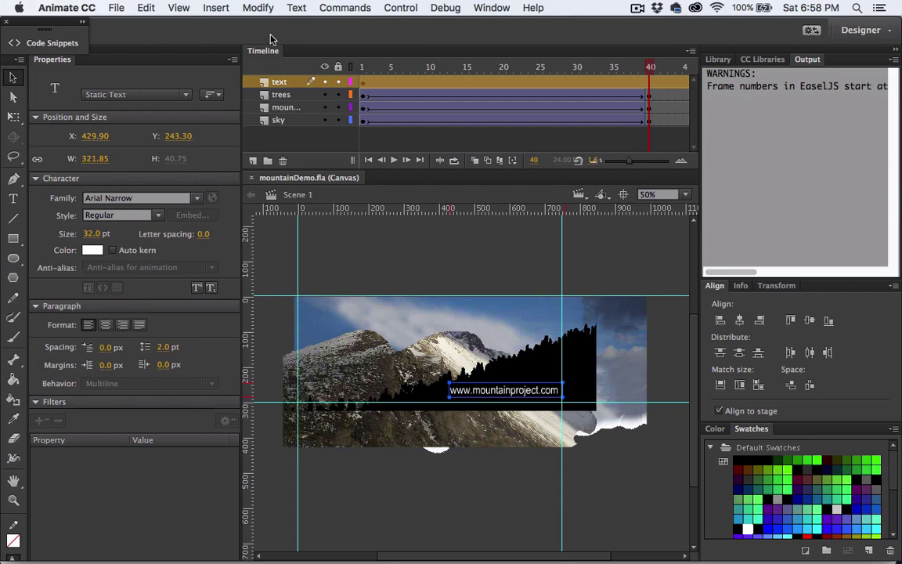
click(256, 10)
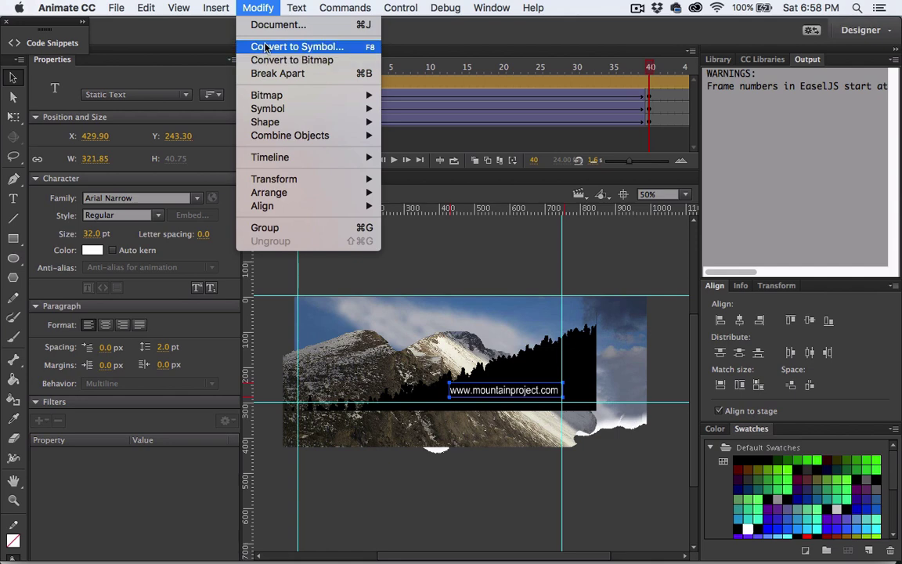
click(242, 46)
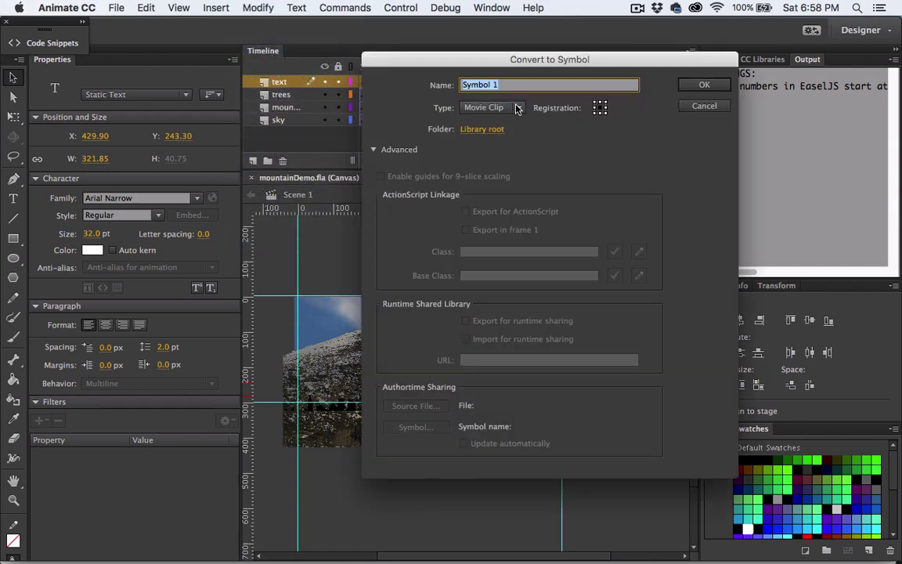
click(517, 109)
click(481, 130)
text(button)
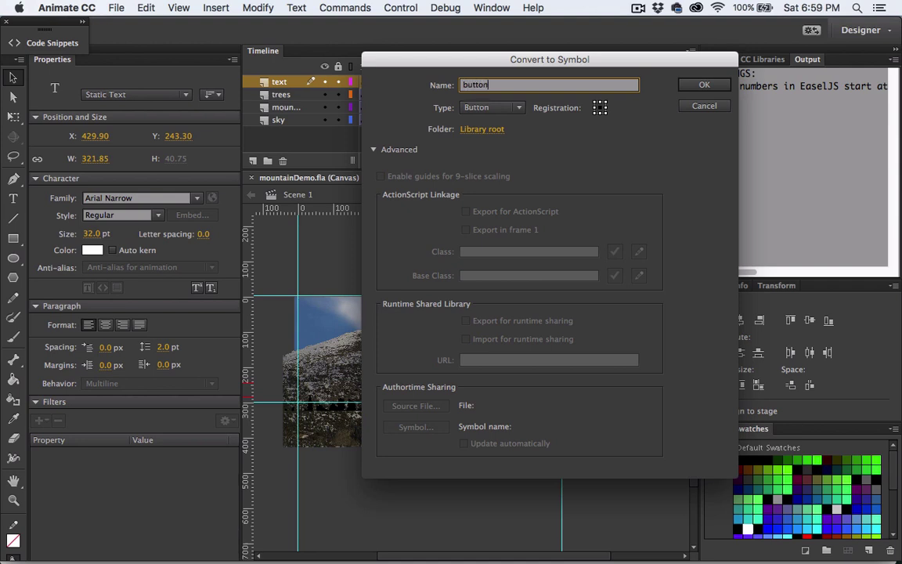
key(Return)
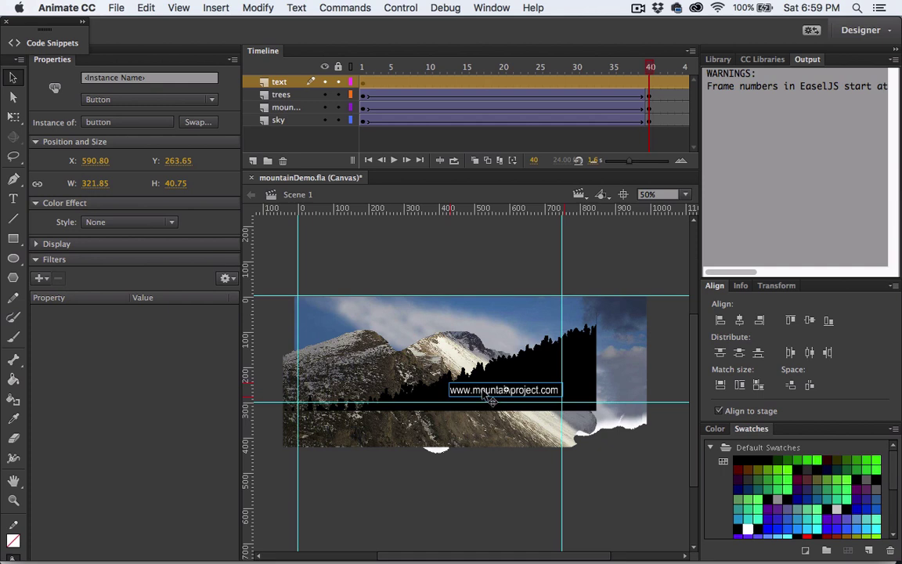
Enter the button symbol and insert a keyframe in its Over frame.
double_click(491, 398)
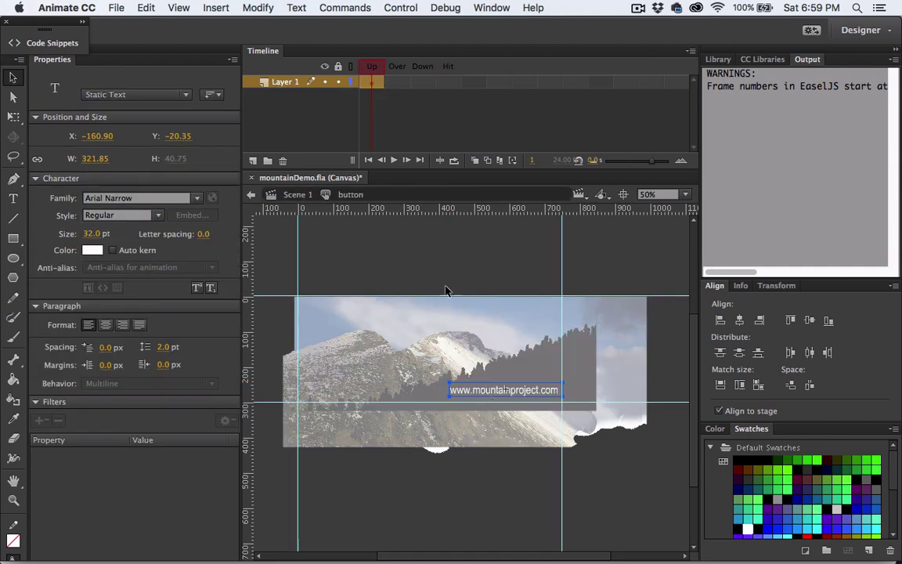
click(394, 83)
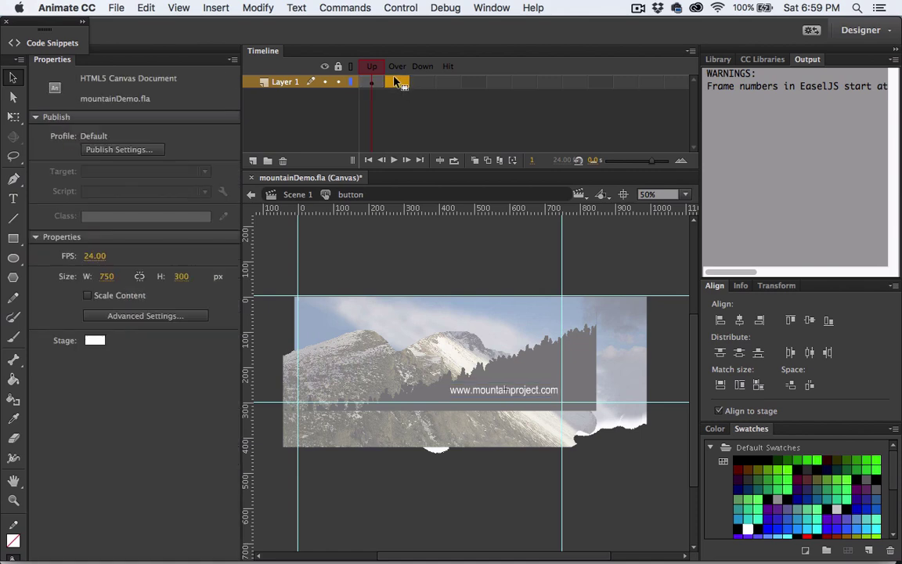
right_click(397, 86)
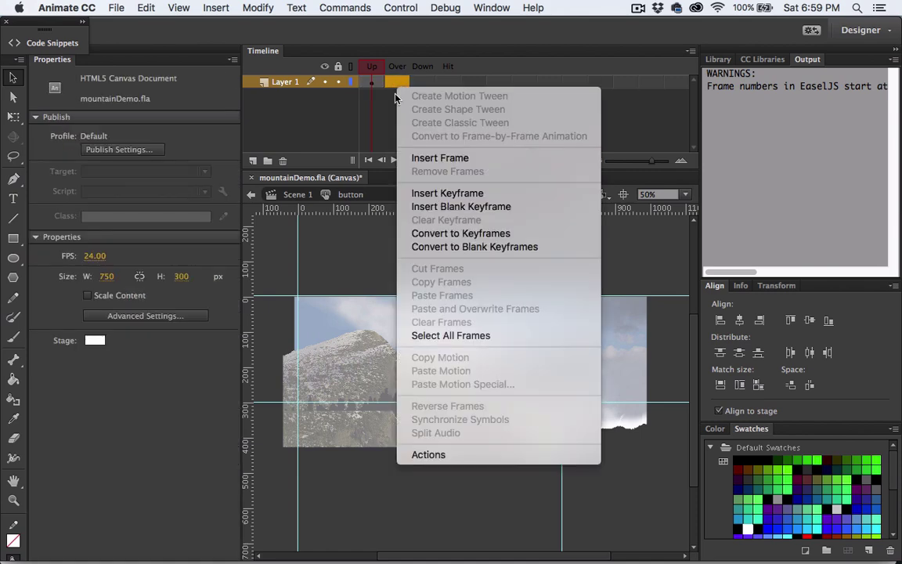
click(415, 193)
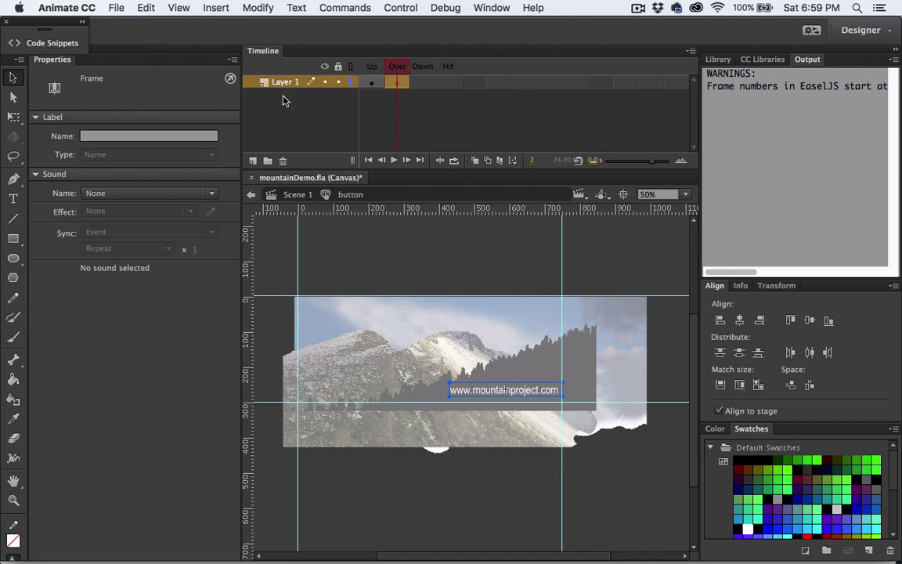
Colour the Over-state web address text light blue.
click(486, 391)
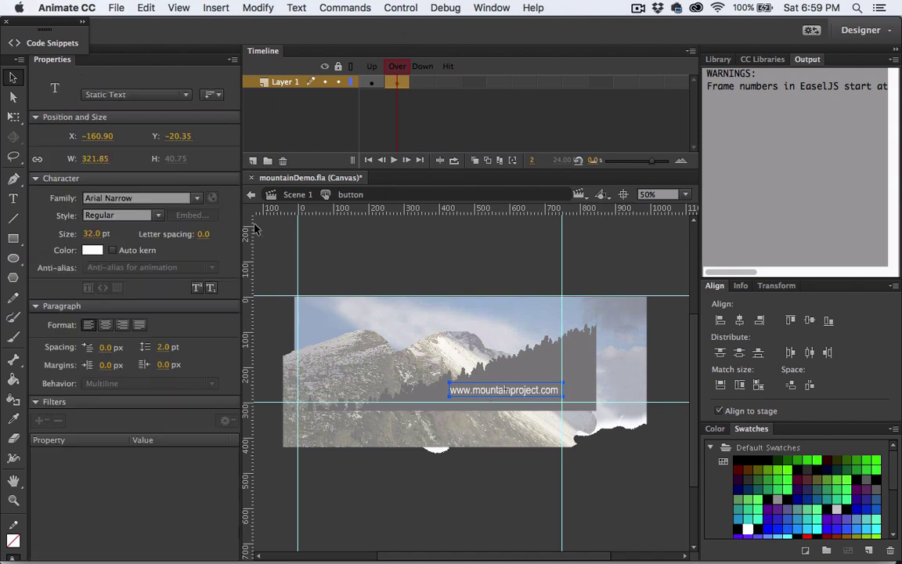
click(92, 251)
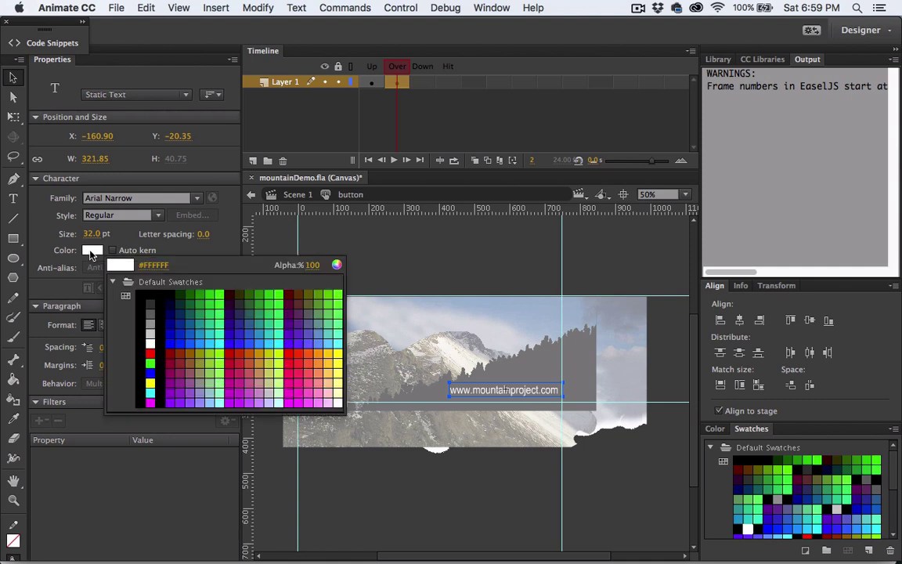
click(208, 342)
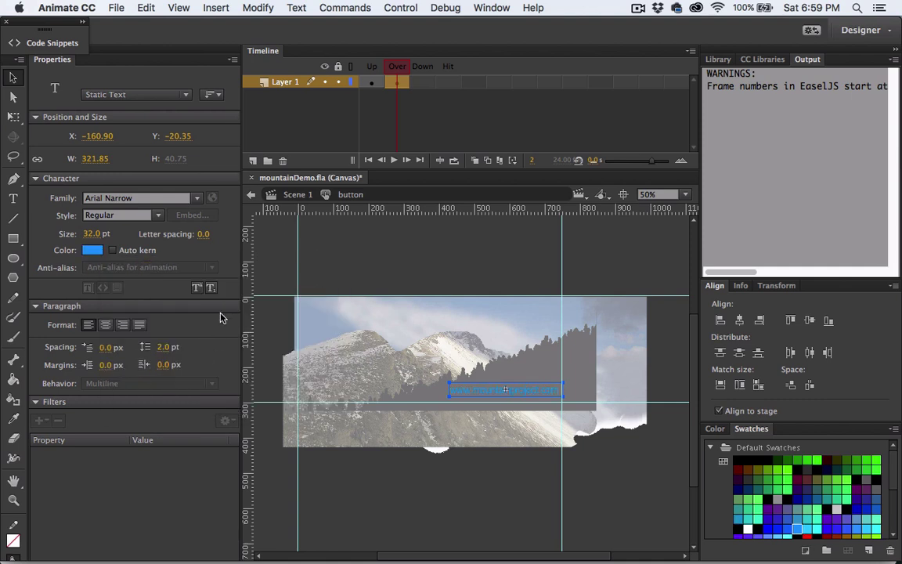
Insert a keyframe in the button's Down frame.
click(417, 83)
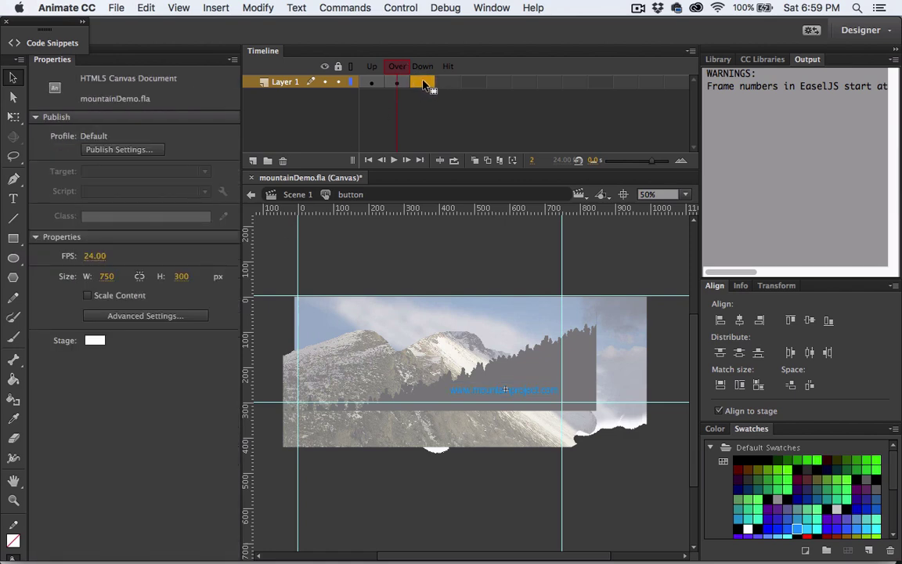
right_click(422, 83)
click(452, 192)
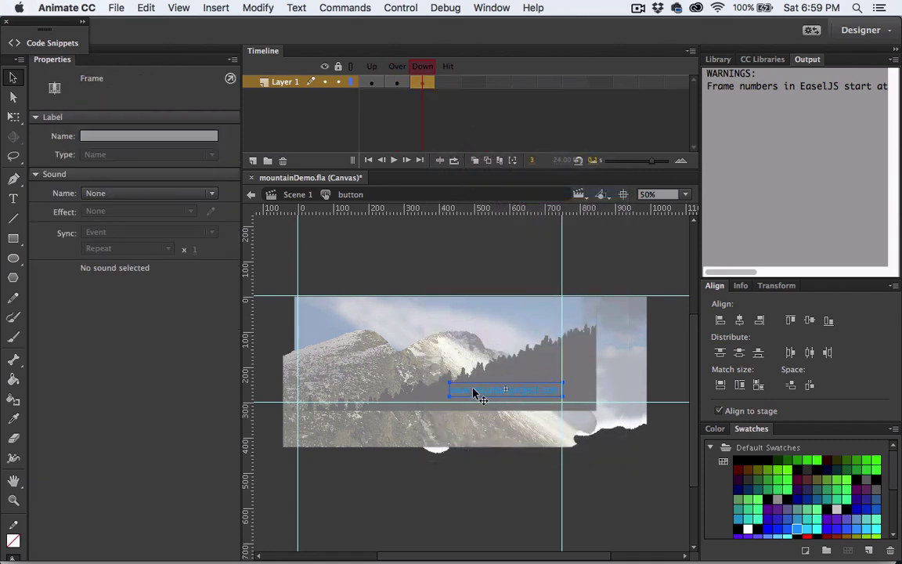
Colour the Down-state web address text yellow-green, then deselect it.
click(475, 392)
click(85, 251)
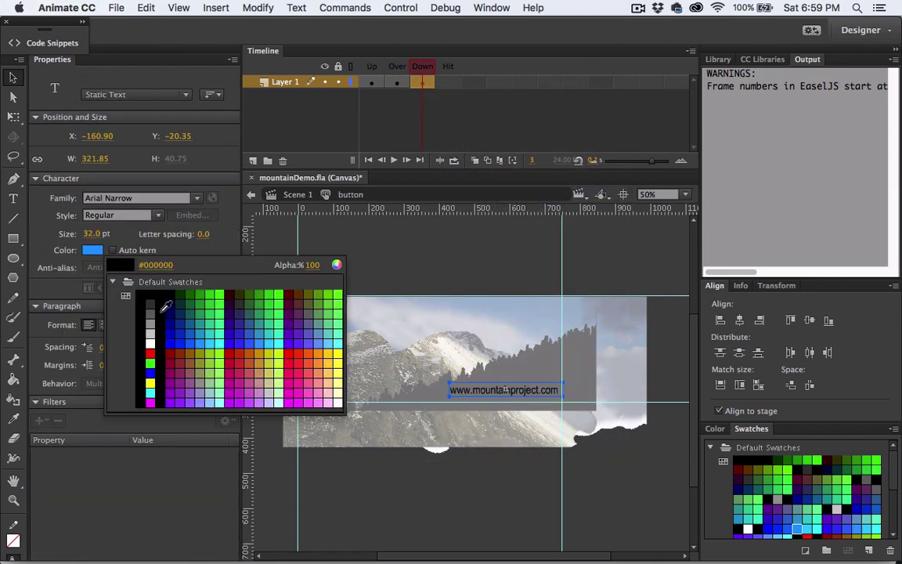
click(270, 357)
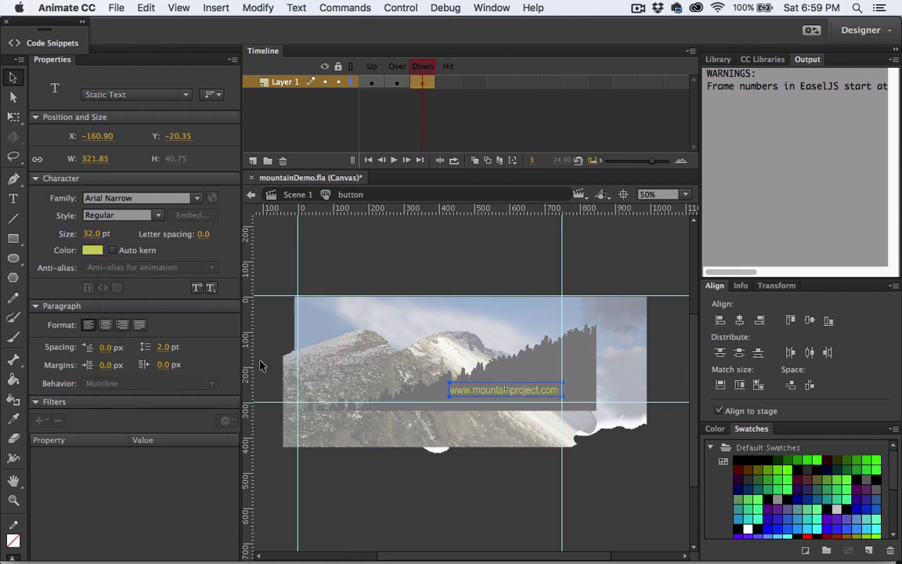
click(398, 260)
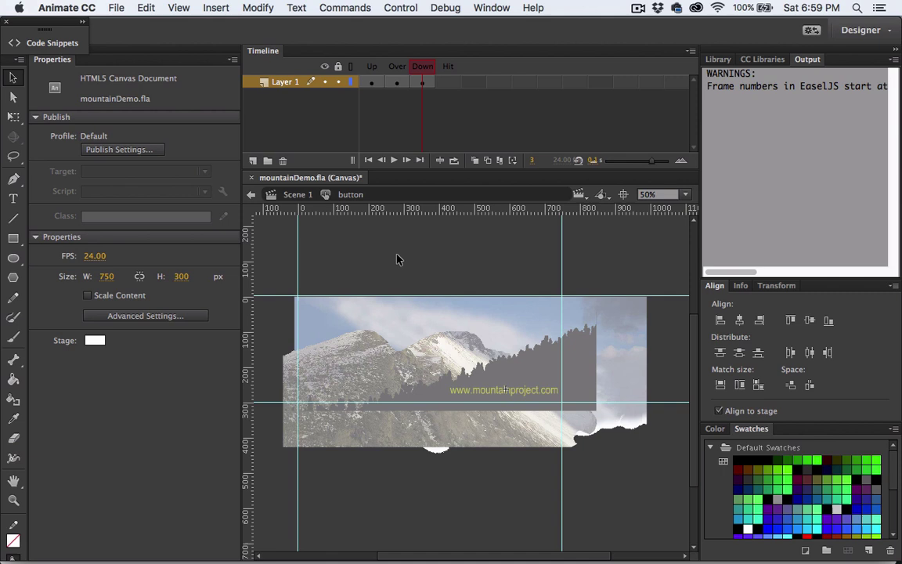
Back on Scene 1, save and preview the banner in Chrome, then close the preview.
click(295, 195)
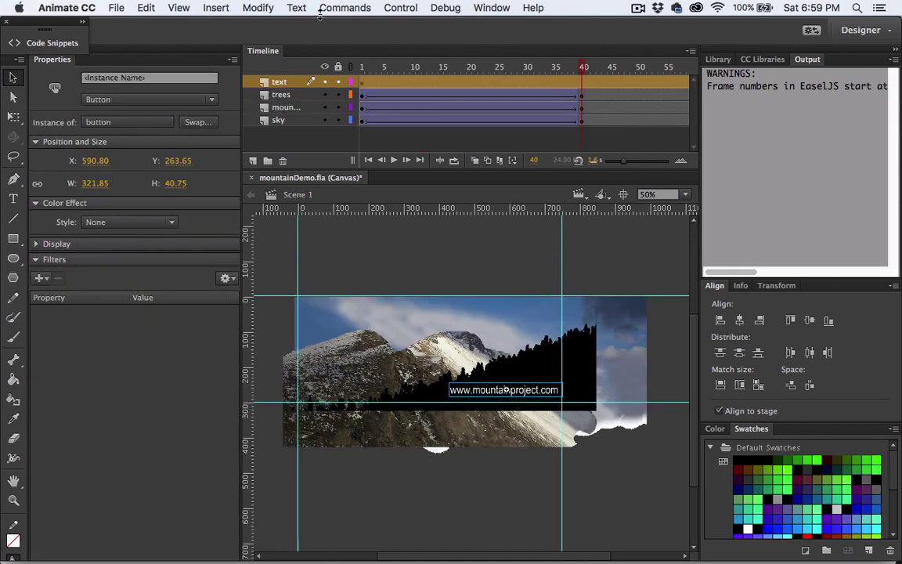
key(super+s)
click(401, 9)
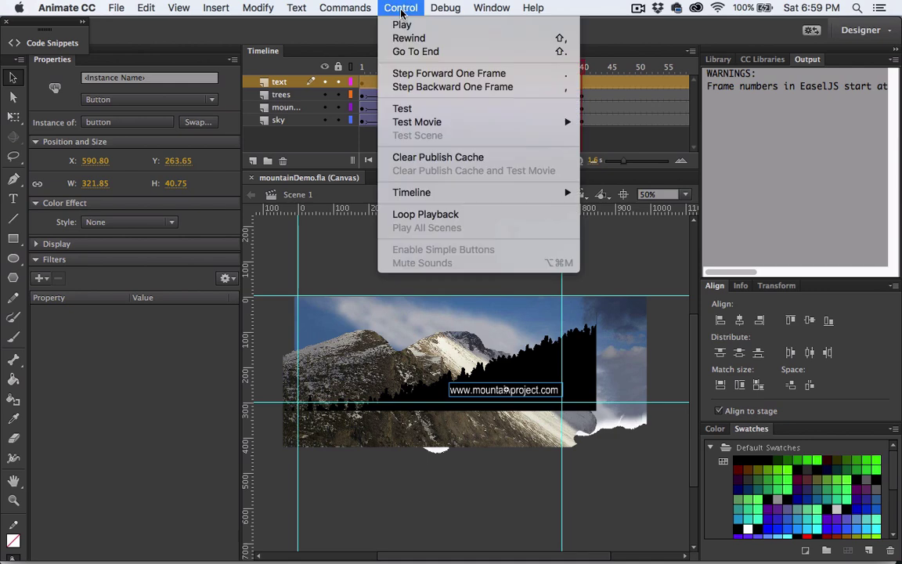
mouse_move(481, 5)
mouse_move(345, 4)
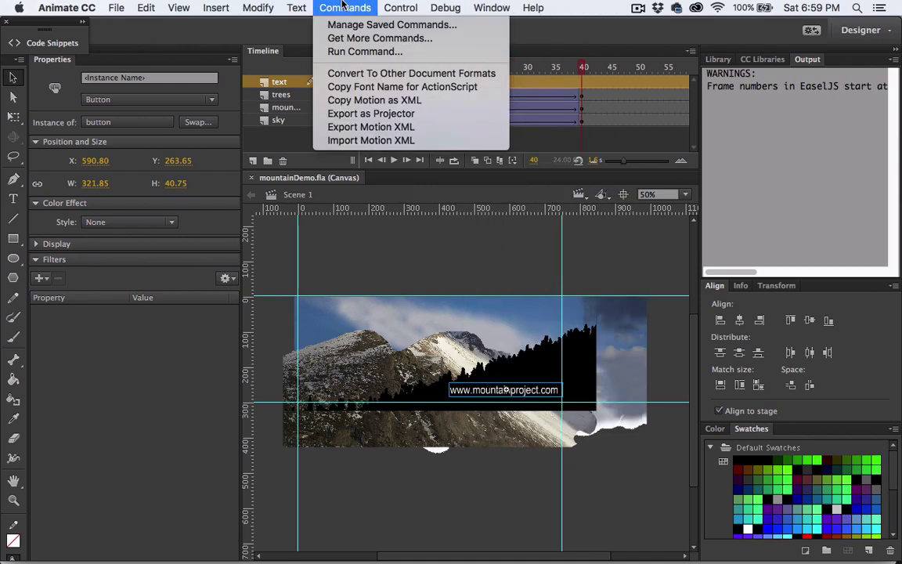
mouse_move(400, 7)
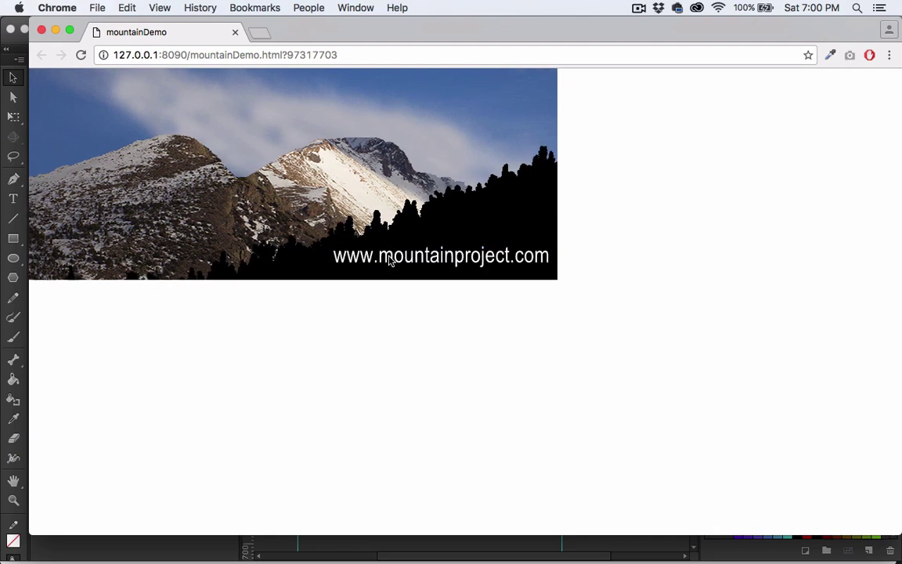
click(41, 29)
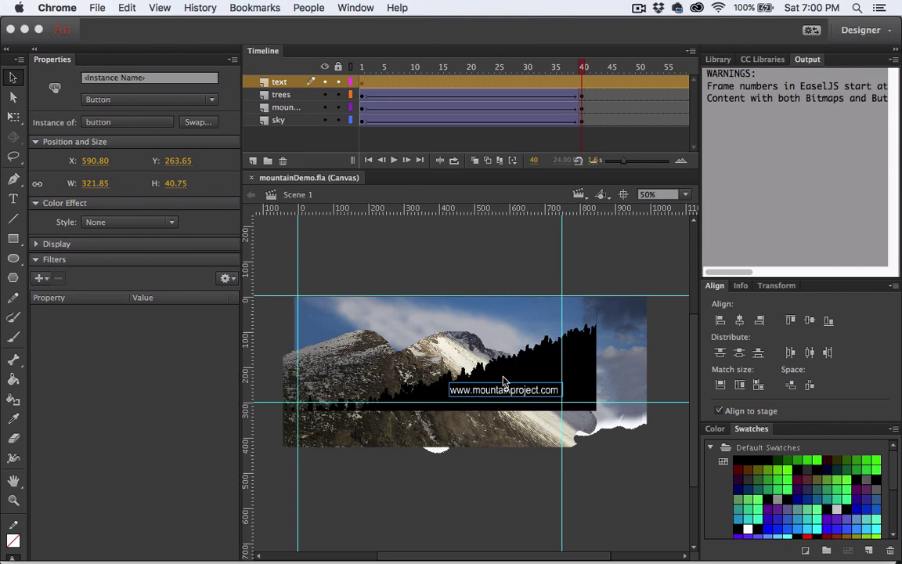
Inside the button symbol, add a blank keyframe in the Hit frame.
double_click(493, 394)
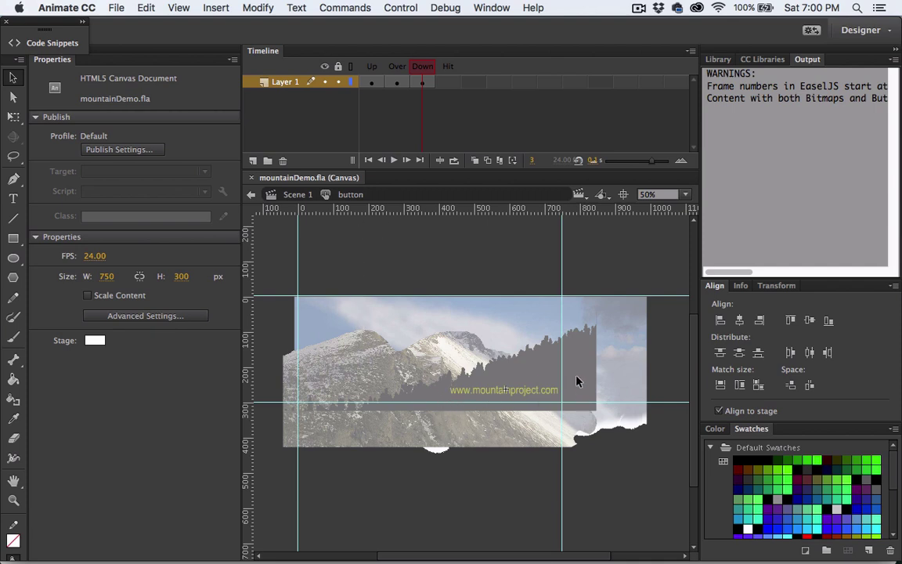
click(448, 82)
key(F5)
right_click(450, 83)
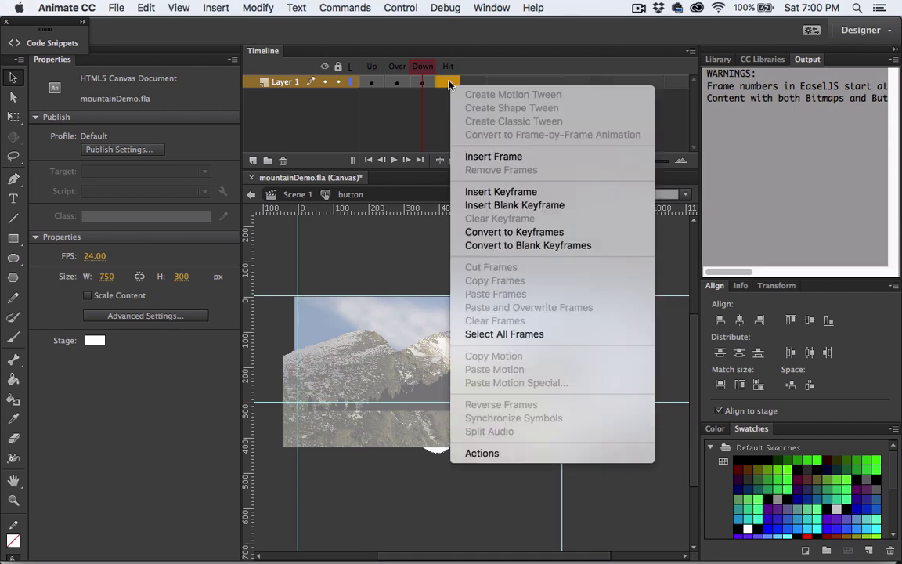
click(476, 205)
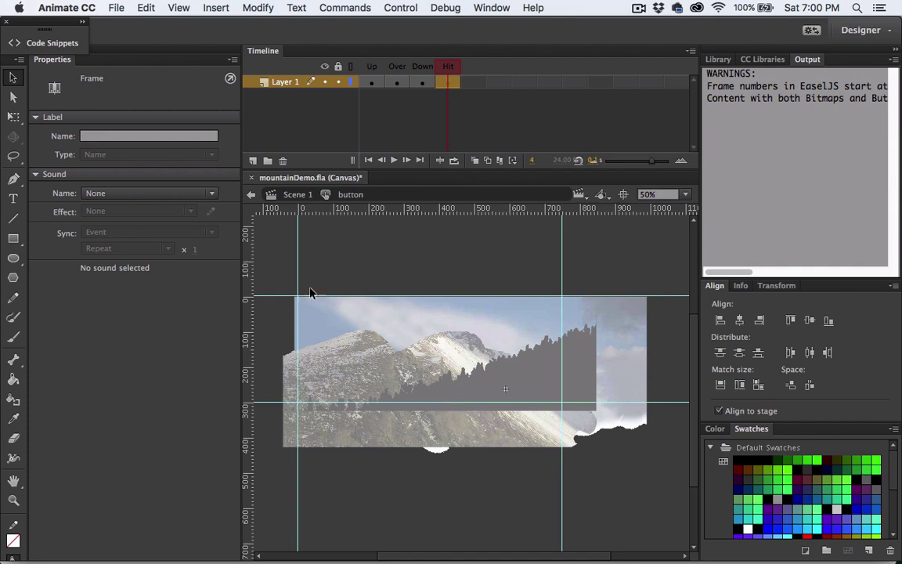
Draw a rectangle over the web address text as the hit area, then return to Scene 1.
click(14, 238)
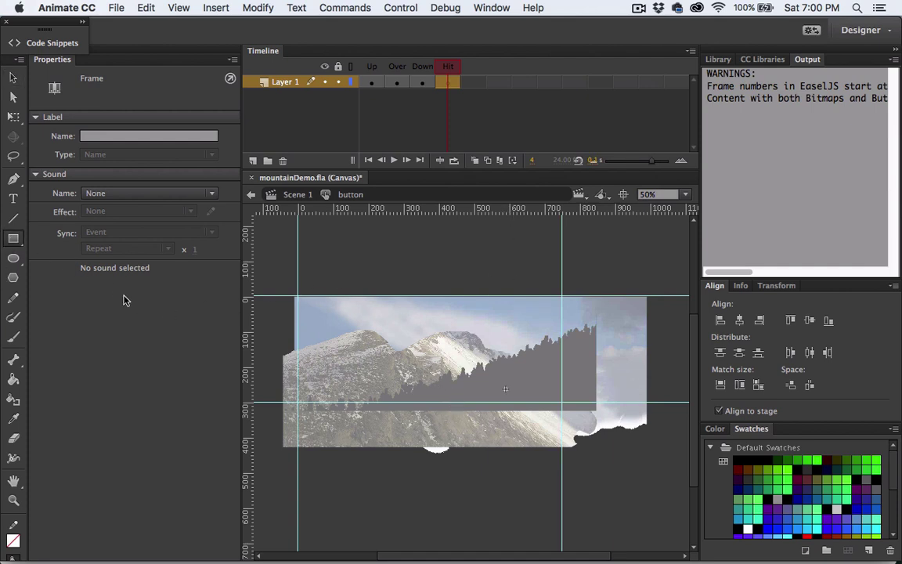
drag(444, 380, 563, 408)
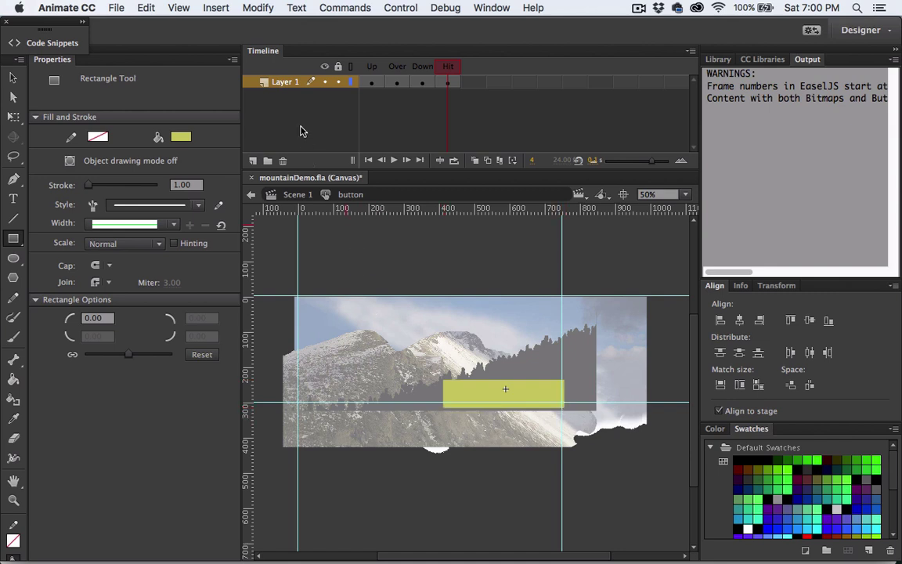
click(296, 194)
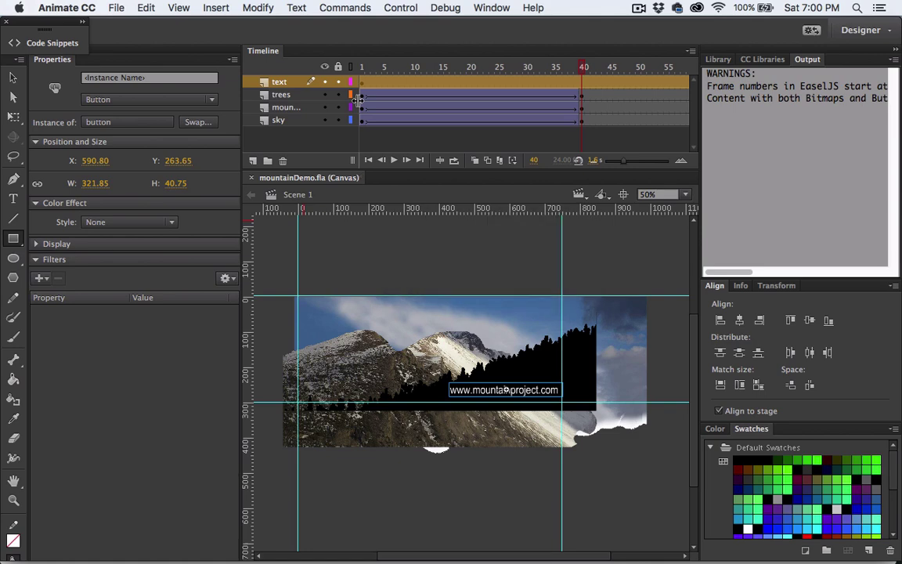
click(398, 9)
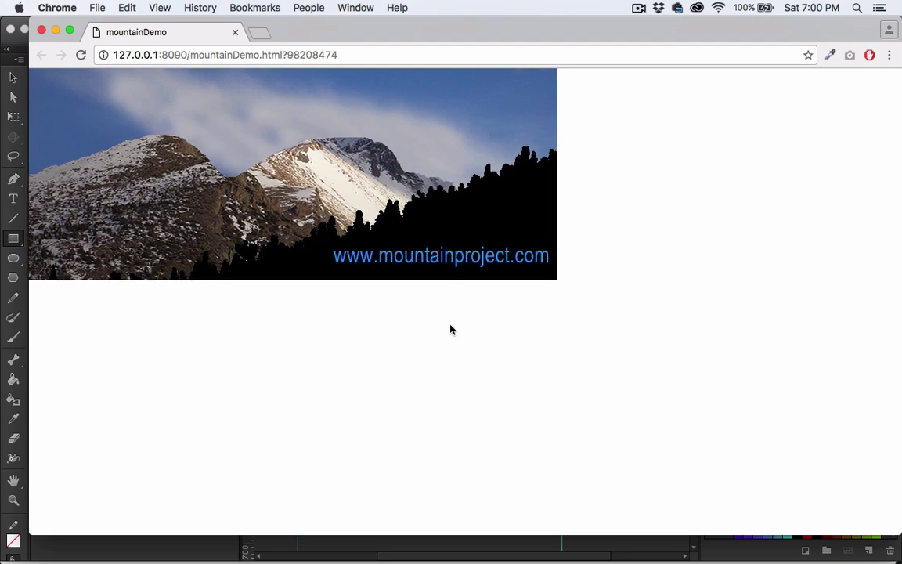
click(41, 30)
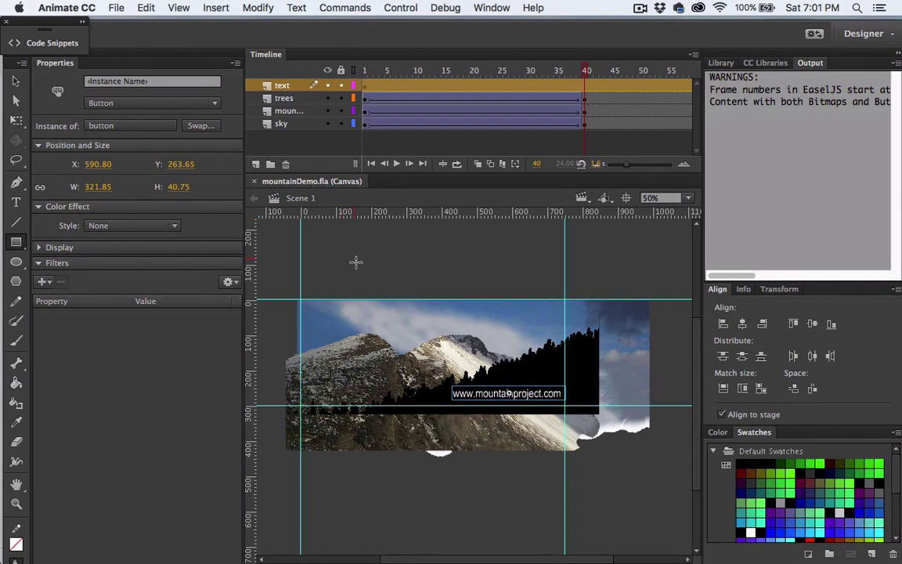
Switch to the Selection tool and open the Actions panel from the Window menu.
key(v)
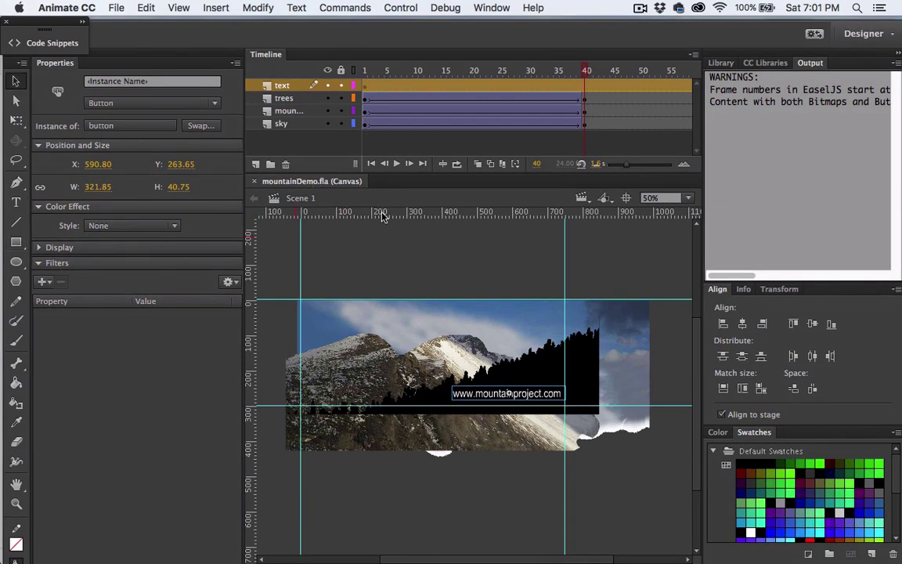
drag(169, 19, 168, 21)
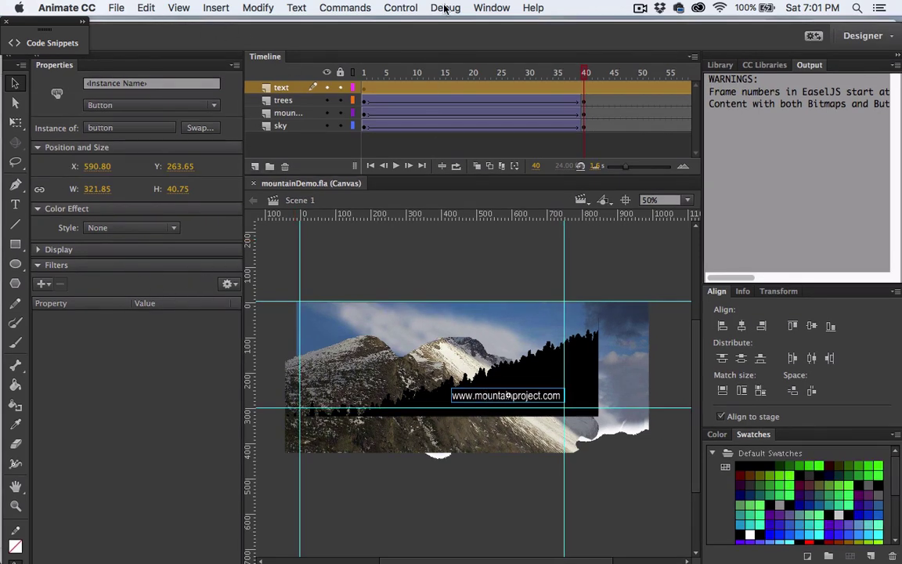
click(483, 8)
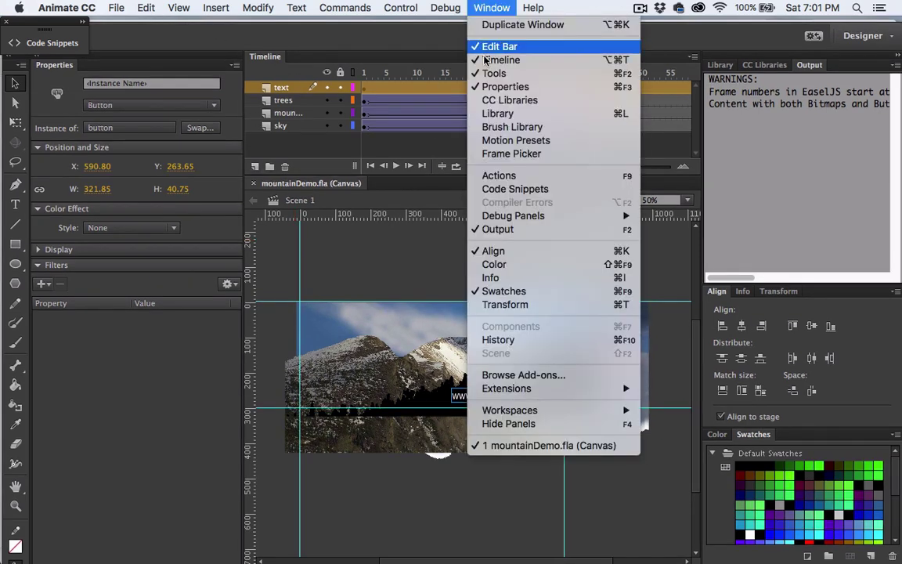
click(491, 177)
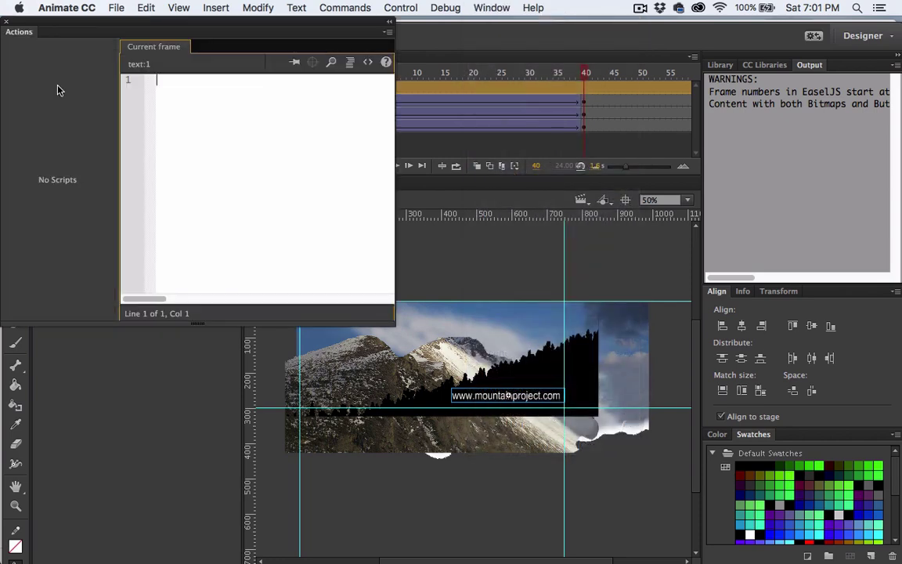
Apply the HTML5 Canvas > Actions 'Click to Go to Web Page' code snippet.
click(367, 63)
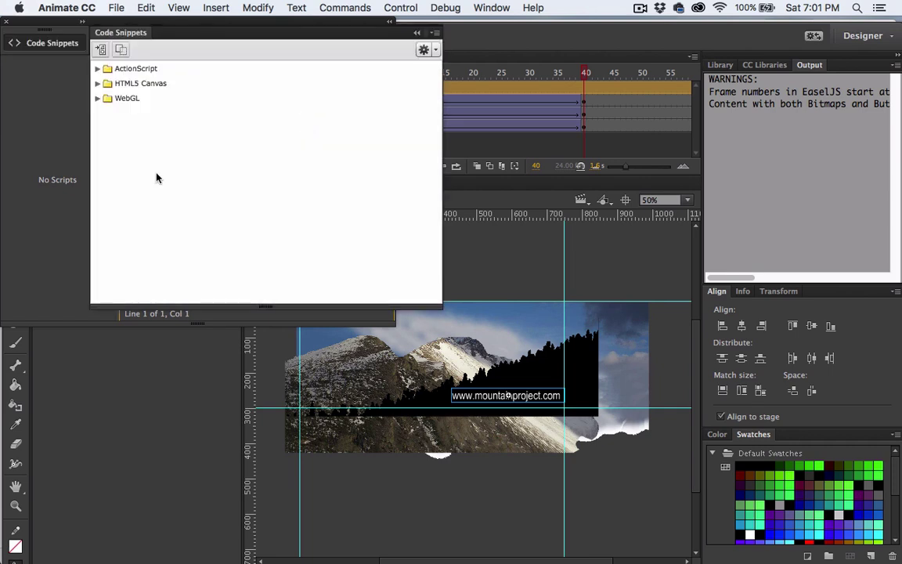
click(97, 83)
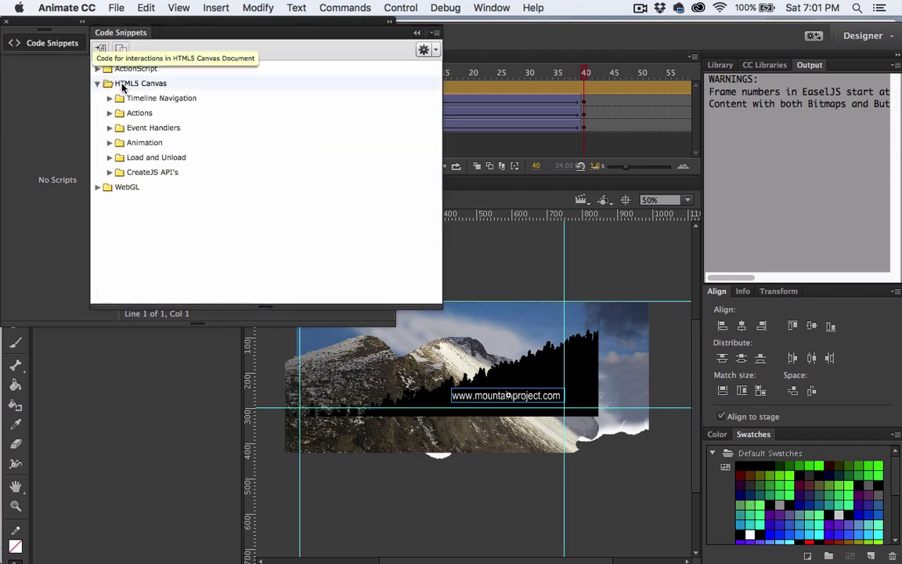
click(111, 114)
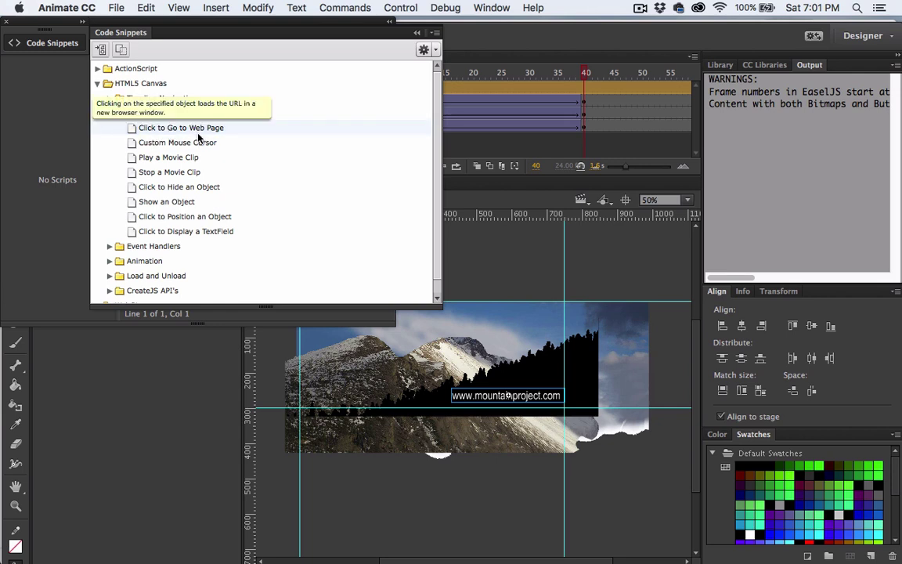
double_click(198, 133)
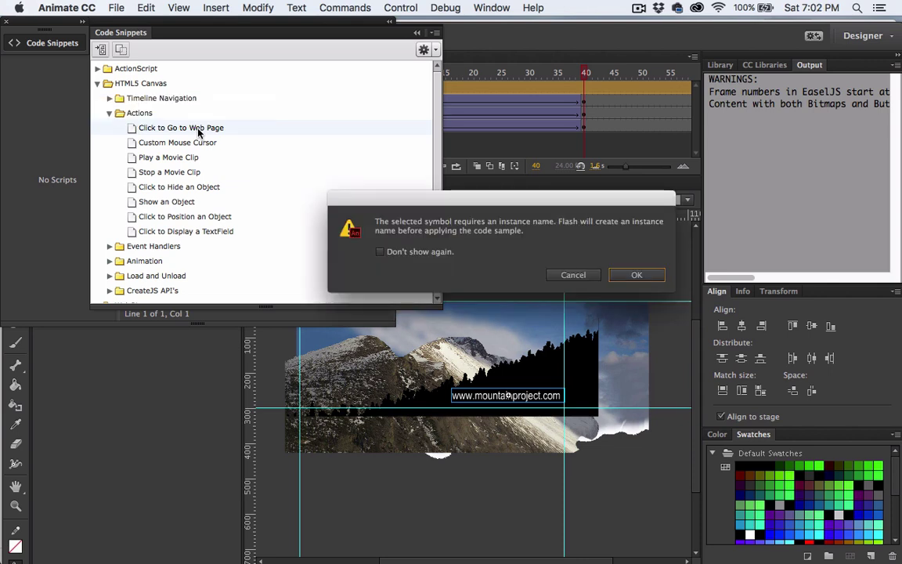
Accept the automatic instance name for the button and review the inserted snippet code.
click(637, 275)
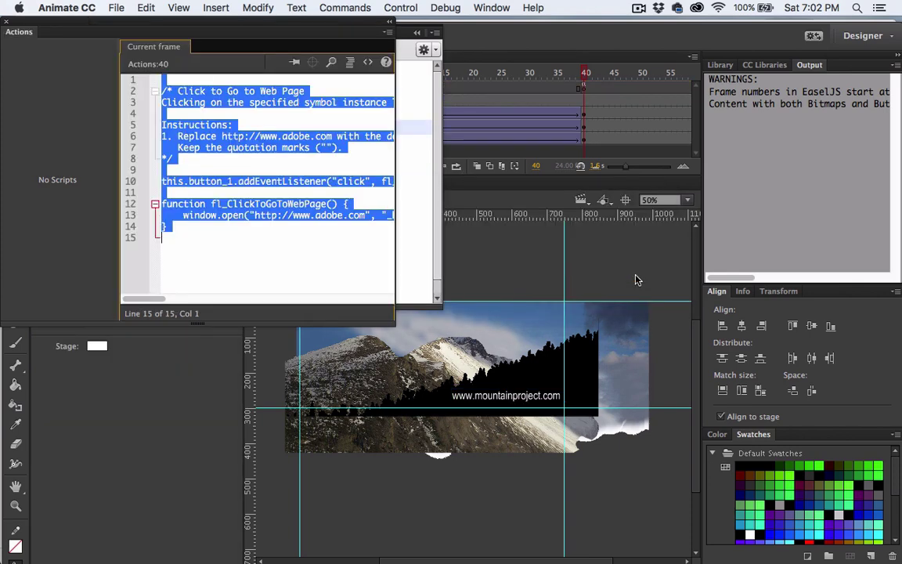
click(213, 282)
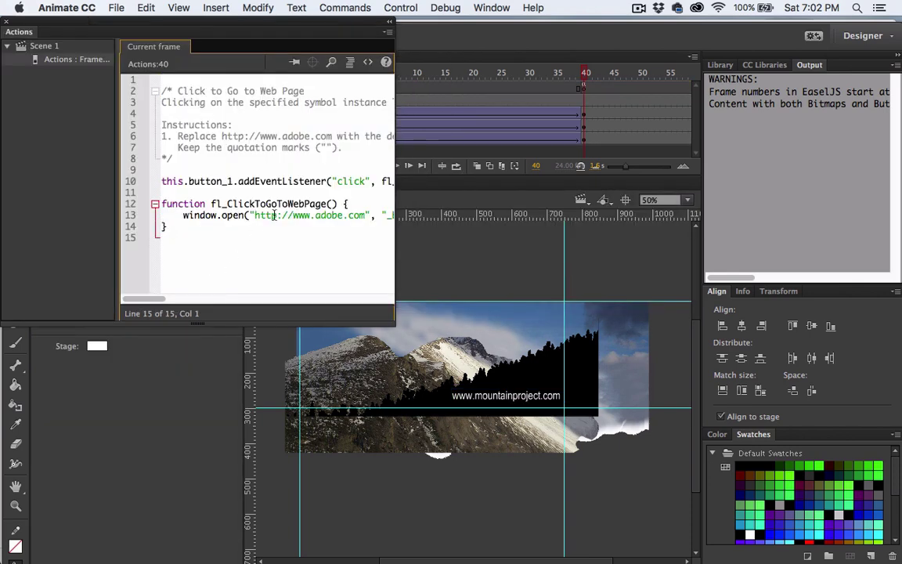
scroll(268, 216, right, 10)
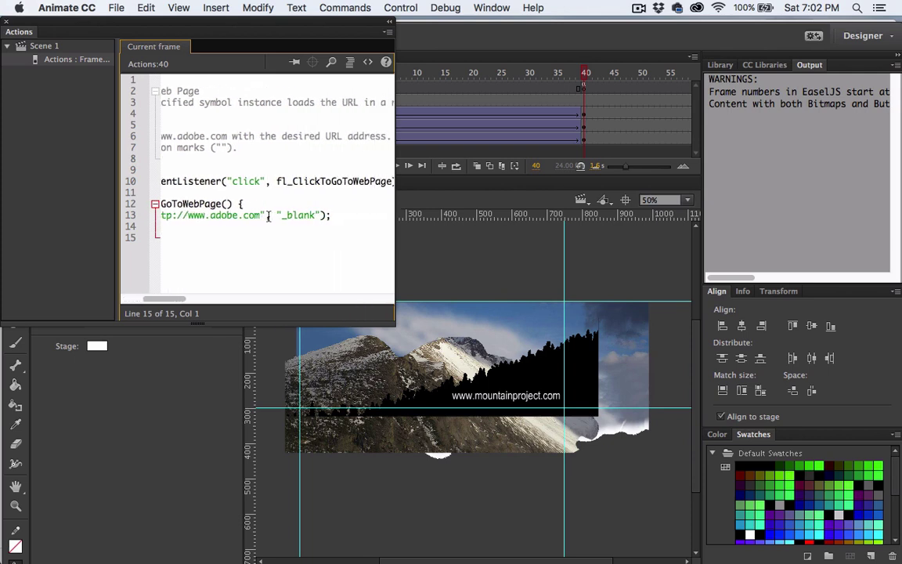
scroll(268, 216, left, 8)
scroll(268, 216, left, 4)
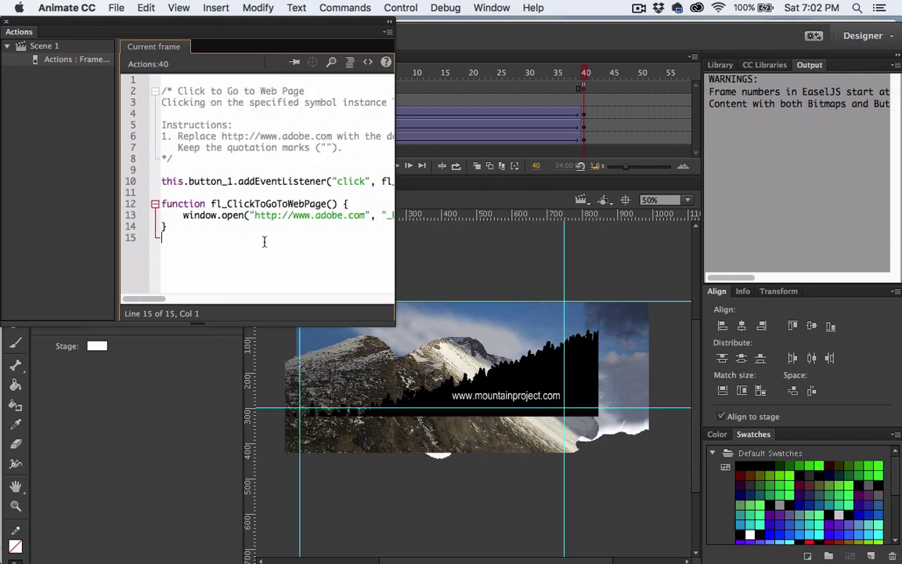
double_click(330, 215)
text(google)
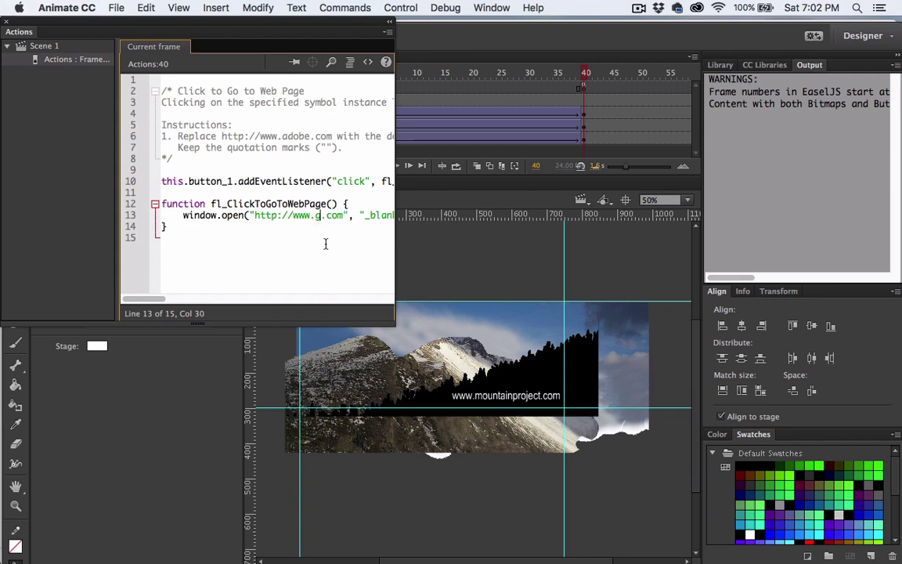
key(super+s)
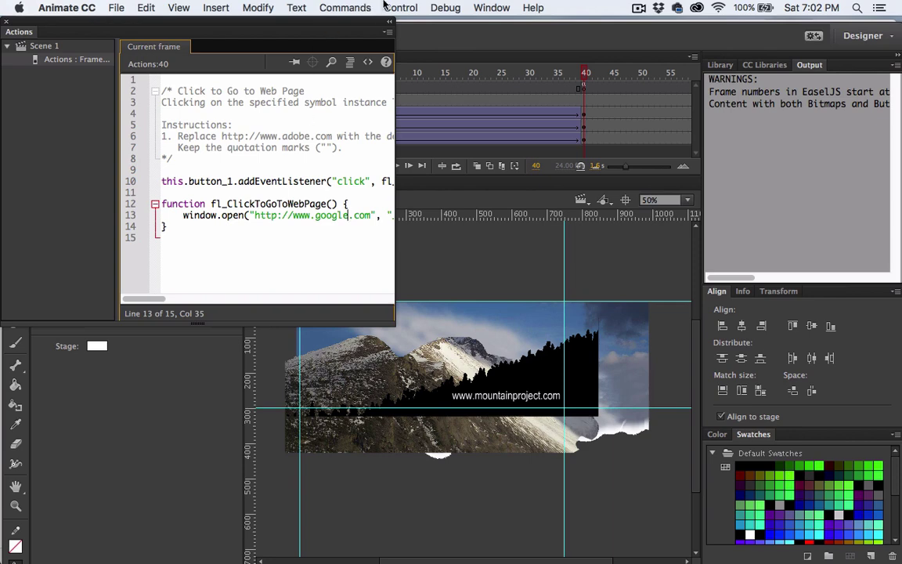
Test the banner in Chrome, click its link to open Google, then close the Google tab.
click(419, 7)
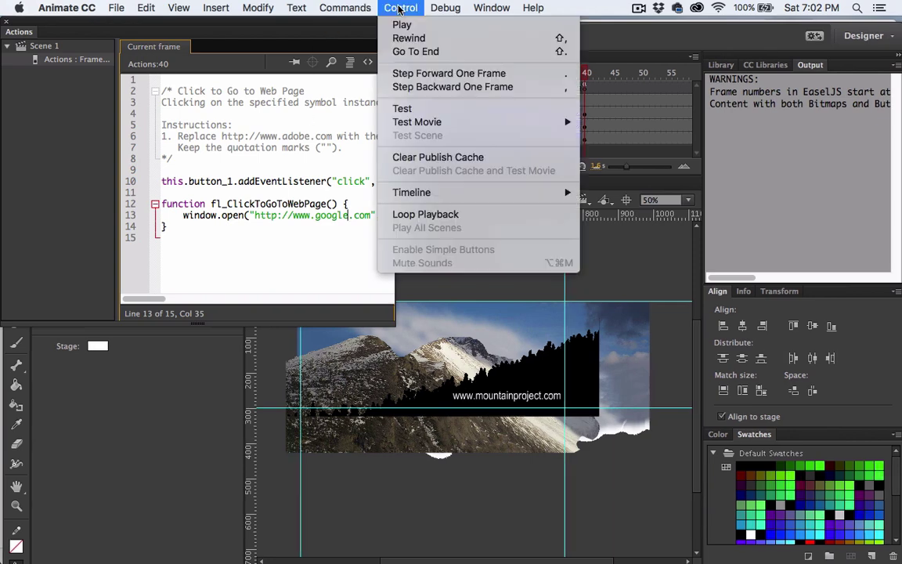
click(404, 108)
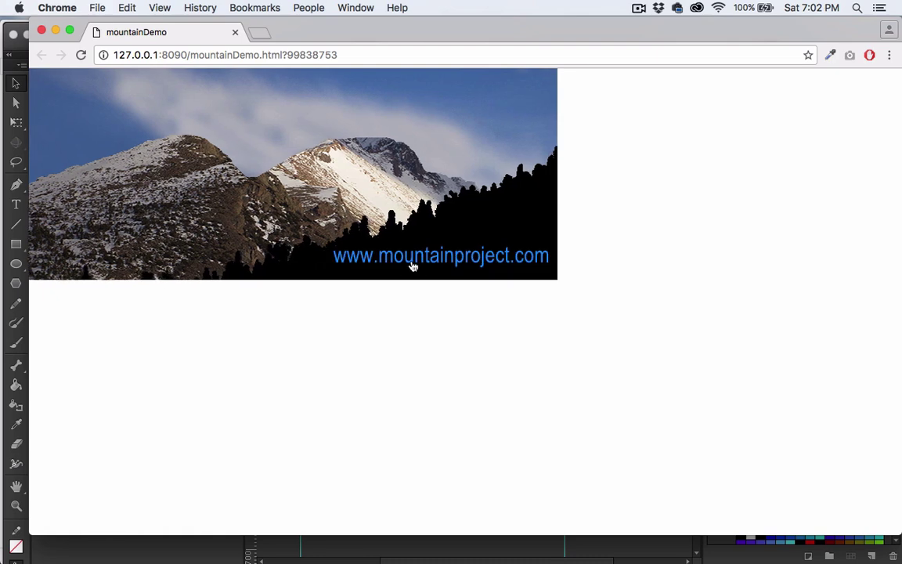
click(413, 263)
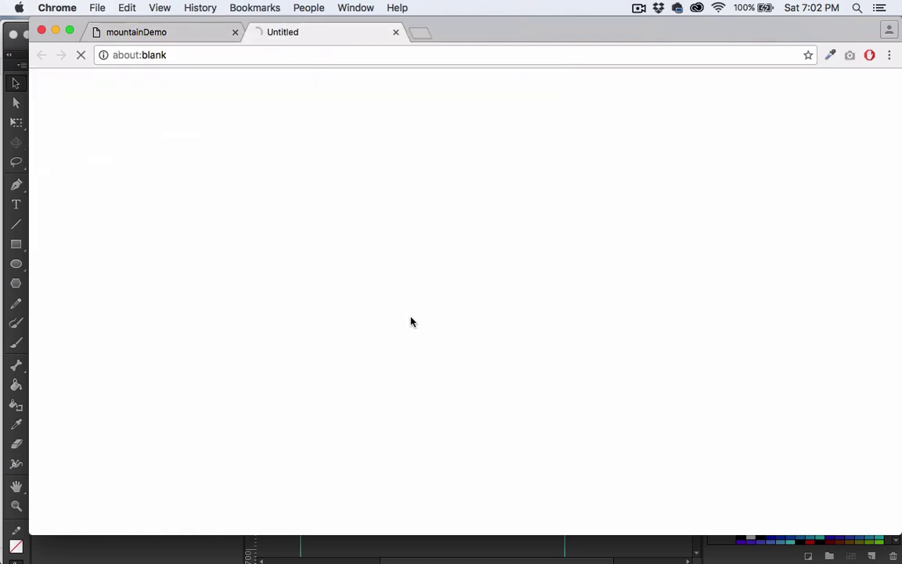
click(395, 32)
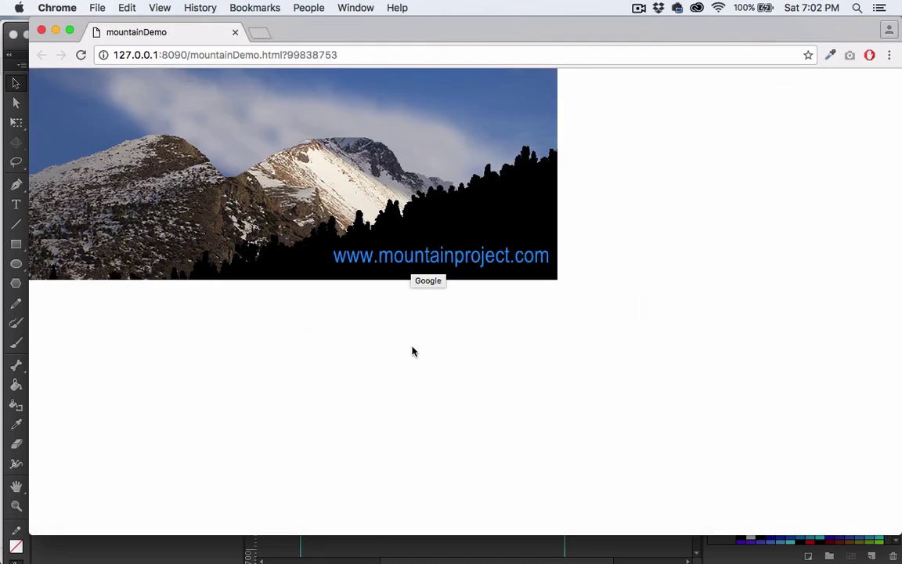